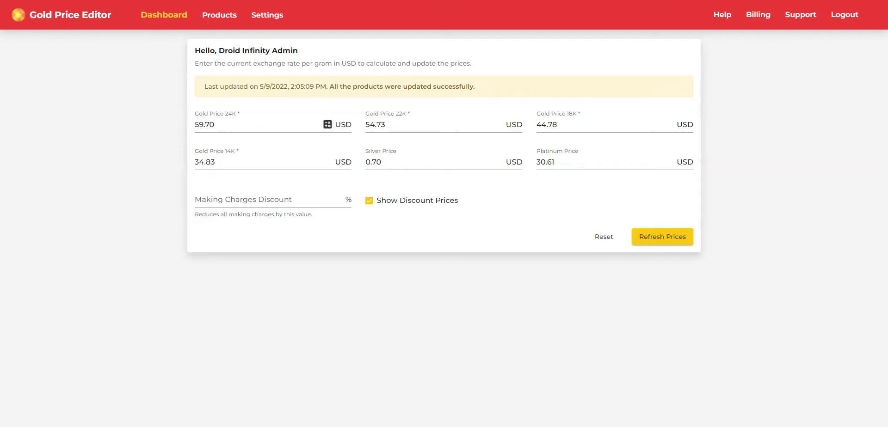
Step: Enable Advanced Configuration in the Diamond & Gemstone Settings and save the update
{"action": "left_click", "coordinate": [280, 17]}
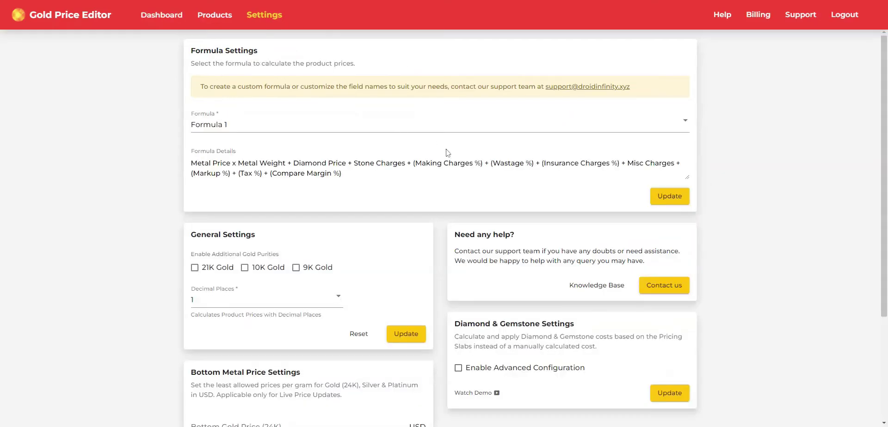
{"action": "scroll", "coordinate": [554, 274], "scroll_direction": "down", "scroll_amount": 1}
{"action": "scroll", "coordinate": [554, 275], "scroll_direction": "up", "scroll_amount": 1}
{"action": "scroll", "coordinate": [553, 276], "scroll_direction": "down", "scroll_amount": 3}
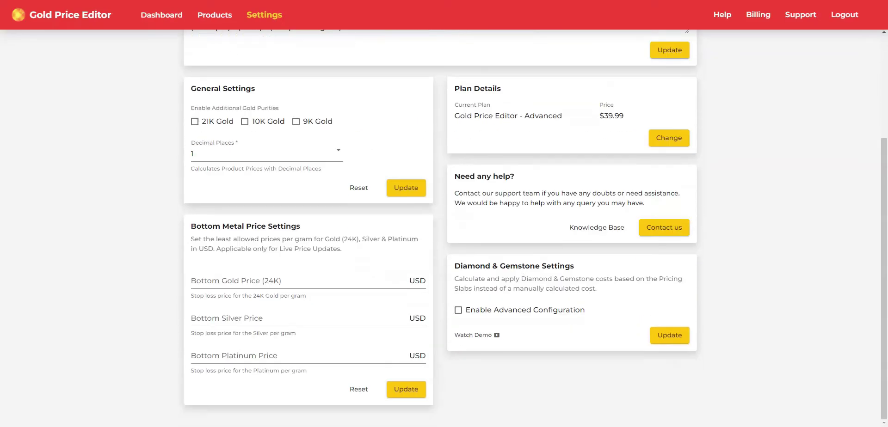
{"action": "left_click_drag", "start_coordinate": [455, 265], "coordinate": [581, 269]}
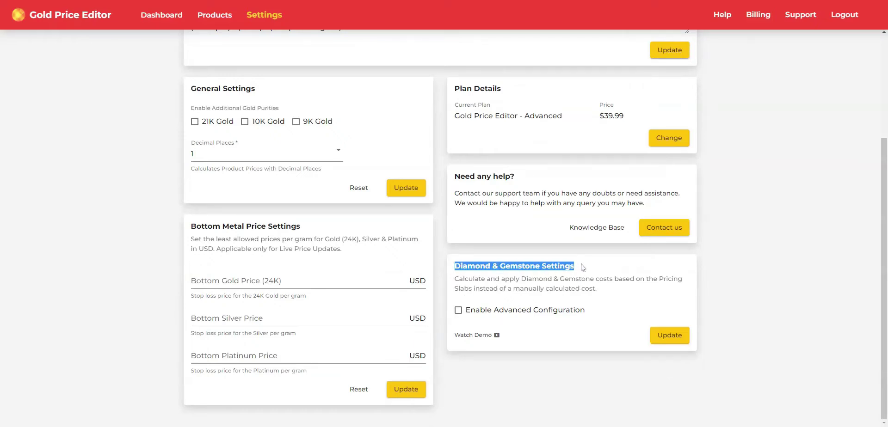
{"action": "left_click", "coordinate": [459, 311]}
{"action": "left_click", "coordinate": [669, 337]}
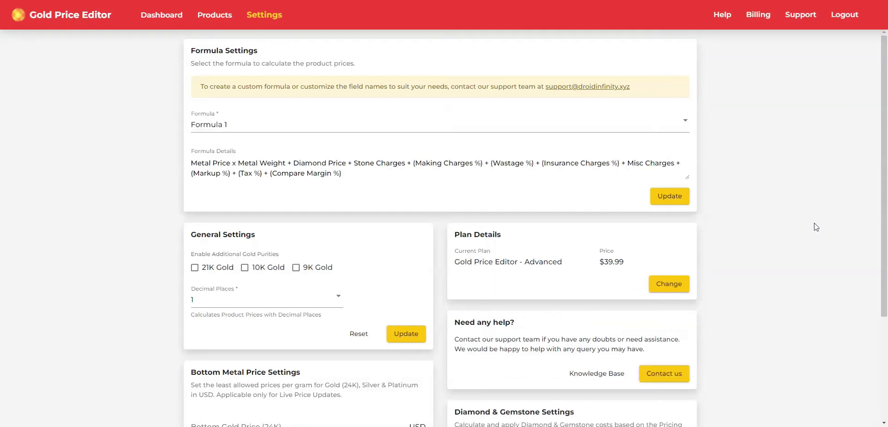
Step: Examine the Stone Pricing Slabs on the dashboard for the Sample pricing ID
{"action": "left_click", "coordinate": [172, 17]}
{"action": "scroll", "coordinate": [356, 290], "scroll_direction": "down", "scroll_amount": 2}
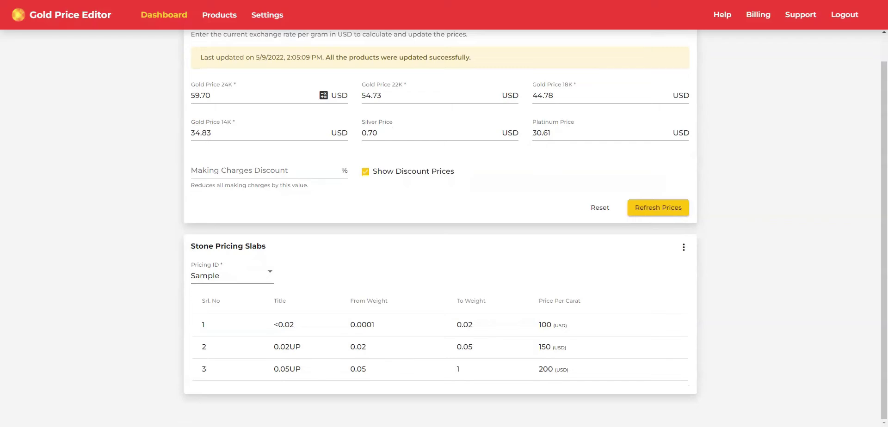
{"action": "left_click_drag", "start_coordinate": [190, 246], "coordinate": [272, 251]}
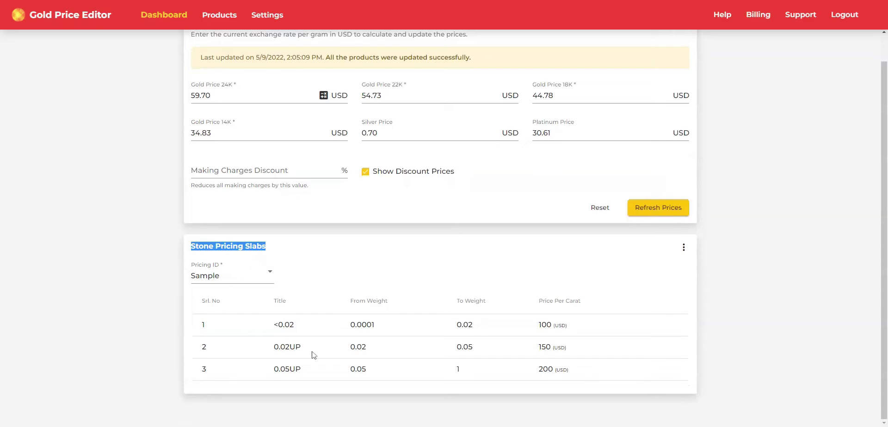
{"action": "left_click", "coordinate": [245, 282]}
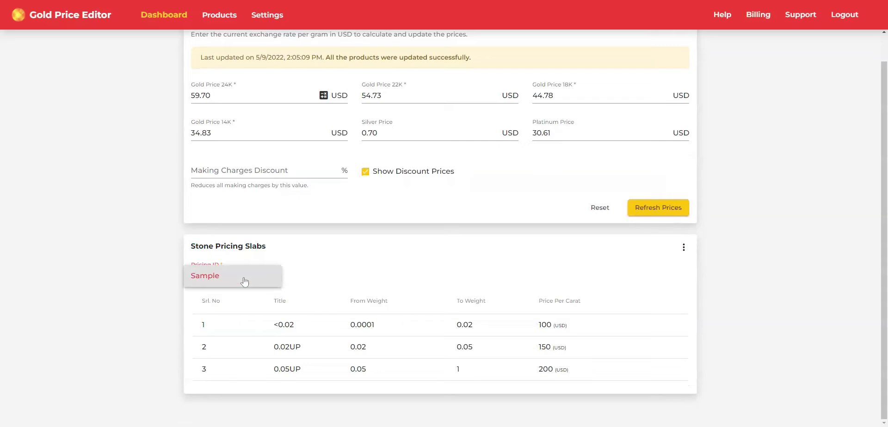
{"action": "left_click", "coordinate": [245, 281]}
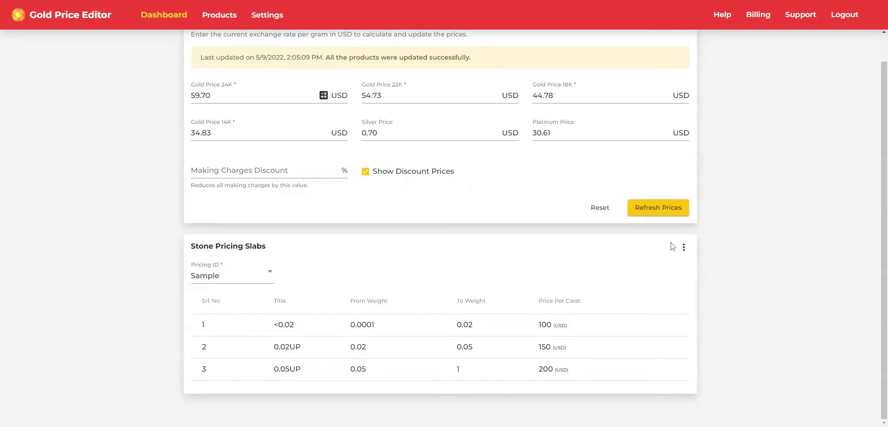
Step: Start a new stone pricing record with the Pricing ID VVS-1
{"action": "left_click", "coordinate": [684, 249]}
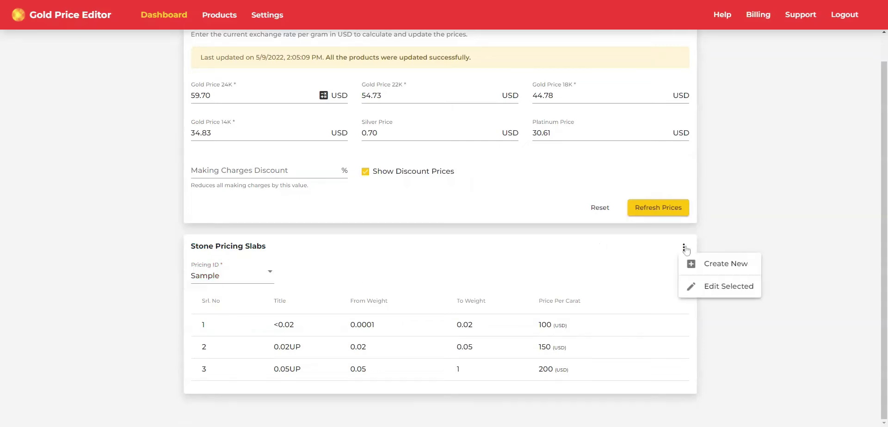
{"action": "left_click", "coordinate": [706, 267]}
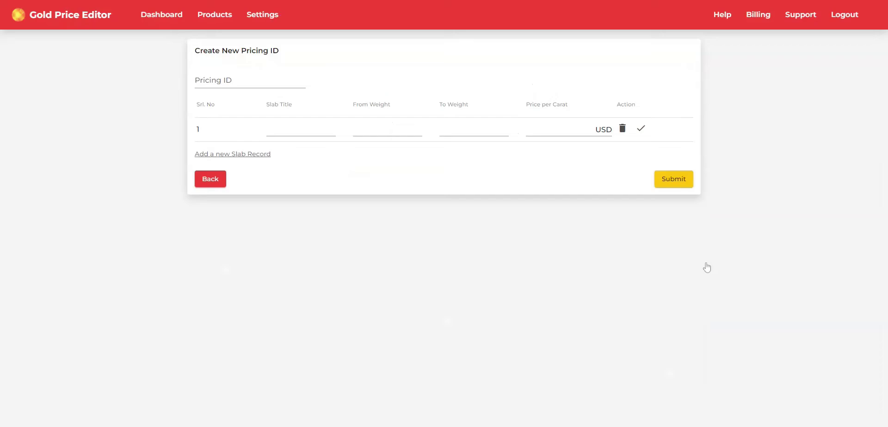
{"action": "left_click", "coordinate": [250, 81]}
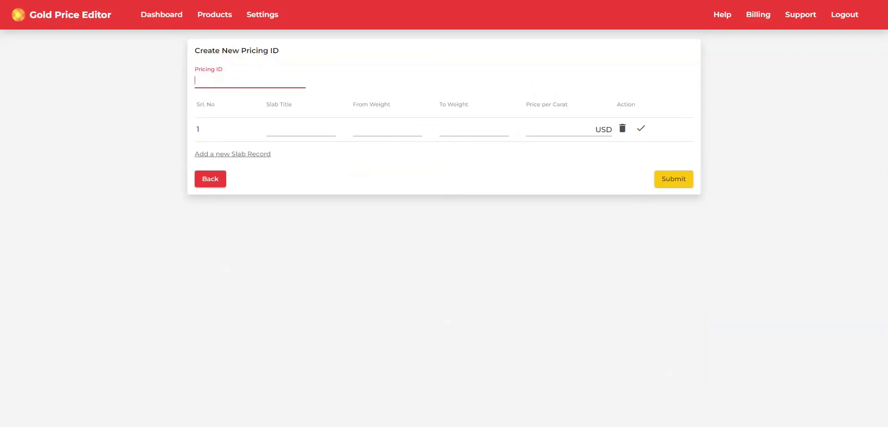
{"action": "type", "text": "VVS-1"}
Step: Fill in and confirm the first slab as Slab-1, from weight 0.0001 to 0.02, at 100 USD per carat
{"action": "left_click", "coordinate": [284, 130]}
{"action": "left_click", "coordinate": [285, 130]}
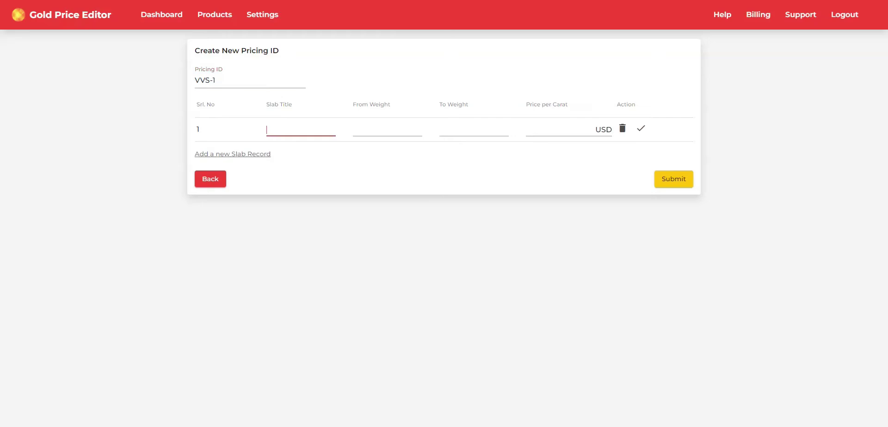
{"action": "type", "text": "Slab-1"}
{"action": "left_click", "coordinate": [375, 130]}
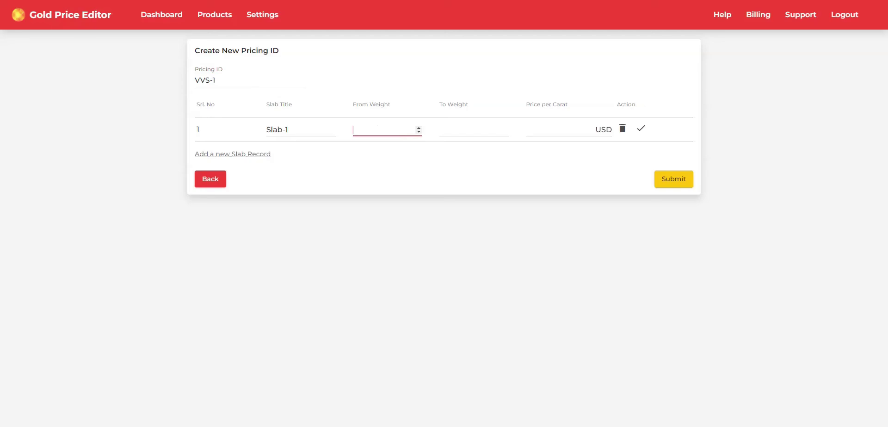
{"action": "type", "text": "0.0001"}
{"action": "left_click", "coordinate": [467, 130]}
{"action": "type", "text": "0."}
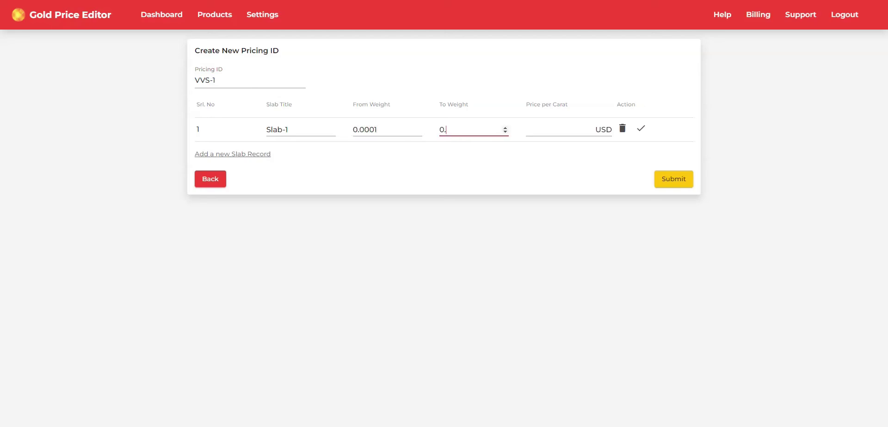
{"action": "type", "text": "02"}
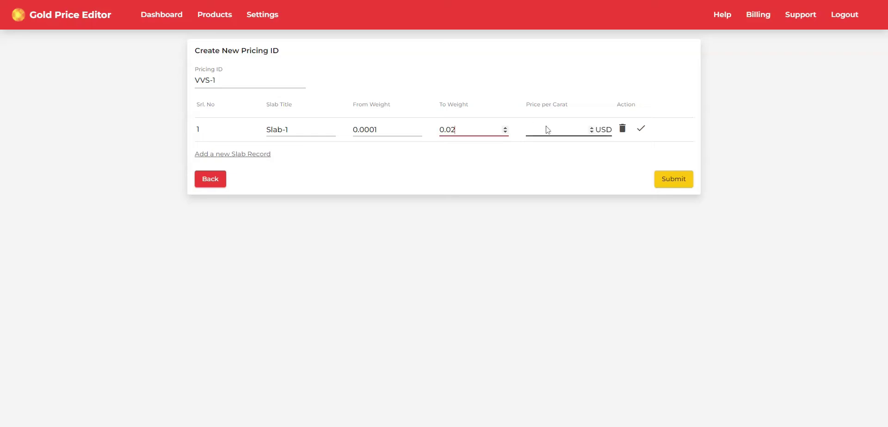
{"action": "left_click", "coordinate": [547, 130]}
{"action": "type", "text": "100"}
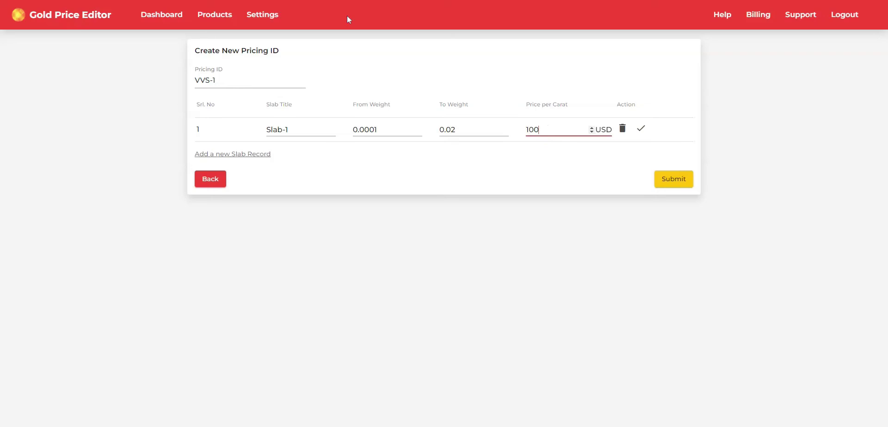
{"action": "left_click", "coordinate": [641, 130]}
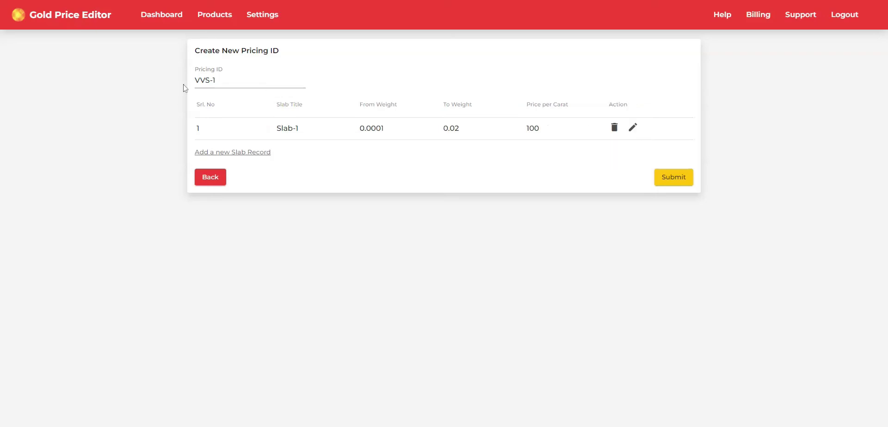
Step: Add further slab records up to Slab-19 and submit the VVS-1 pricing slabs
{"action": "left_click", "coordinate": [235, 153]}
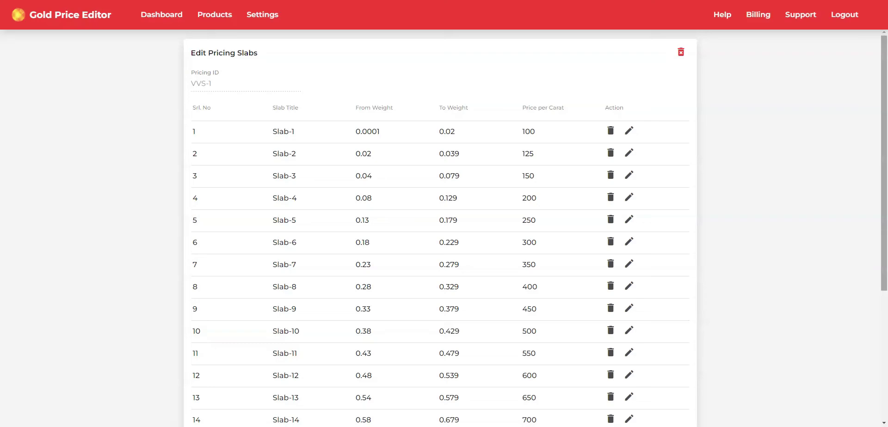
{"action": "left_click_drag", "start_coordinate": [884, 92], "coordinate": [883, 236]}
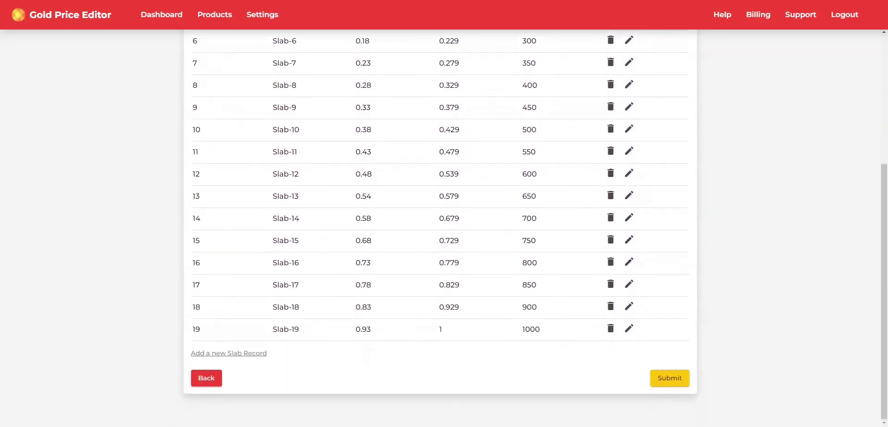
{"action": "left_click", "coordinate": [670, 384]}
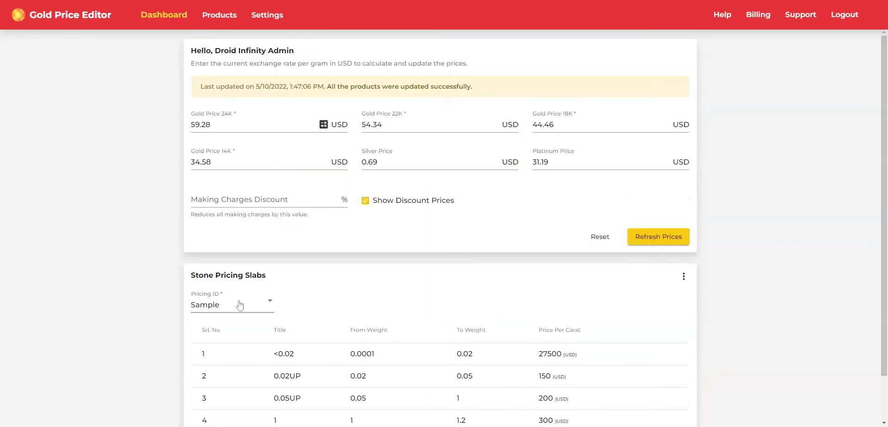
Step: Display the Ruby pricing slabs on the dashboard and check the available actions for them
{"action": "left_click", "coordinate": [232, 308]}
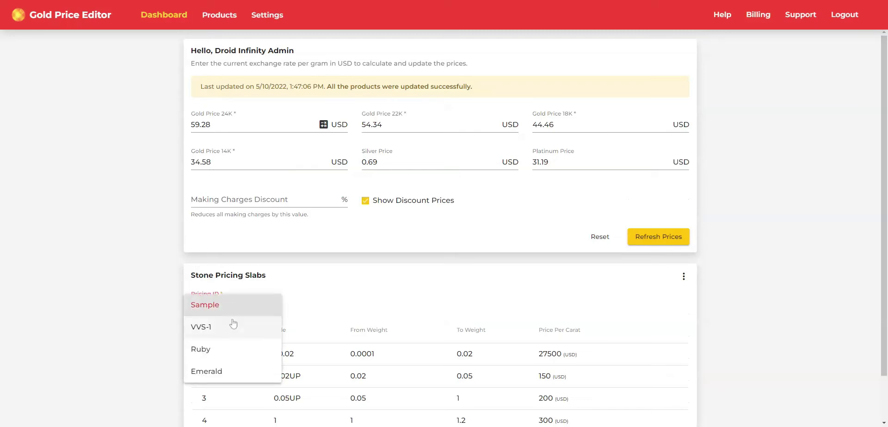
{"action": "left_click", "coordinate": [230, 352]}
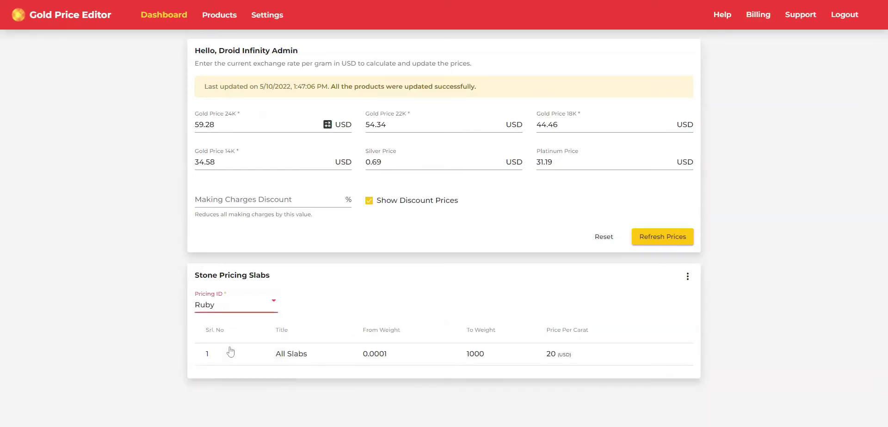
{"action": "left_click", "coordinate": [687, 277]}
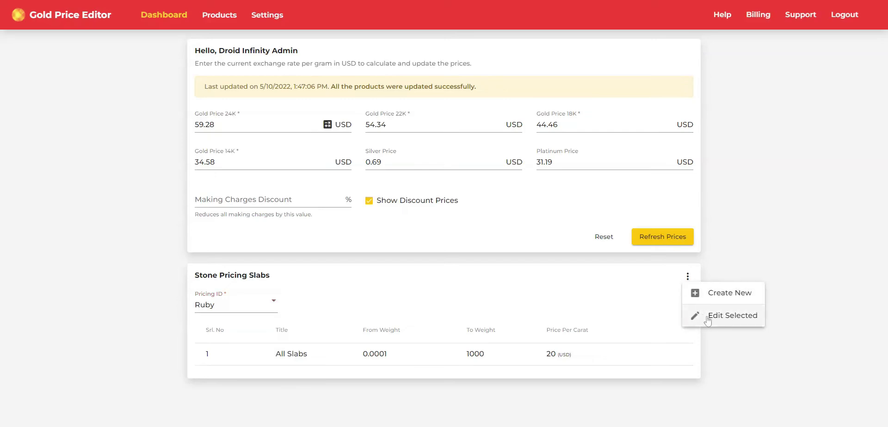
{"action": "left_click", "coordinate": [656, 307]}
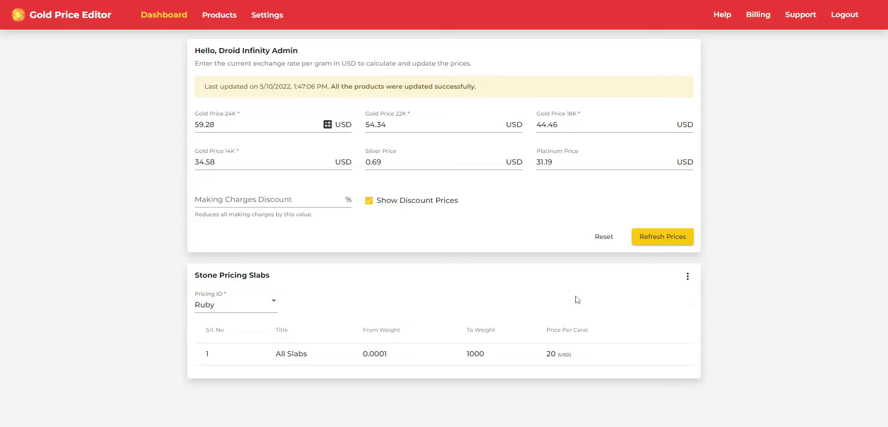
{"action": "left_click", "coordinate": [221, 18]}
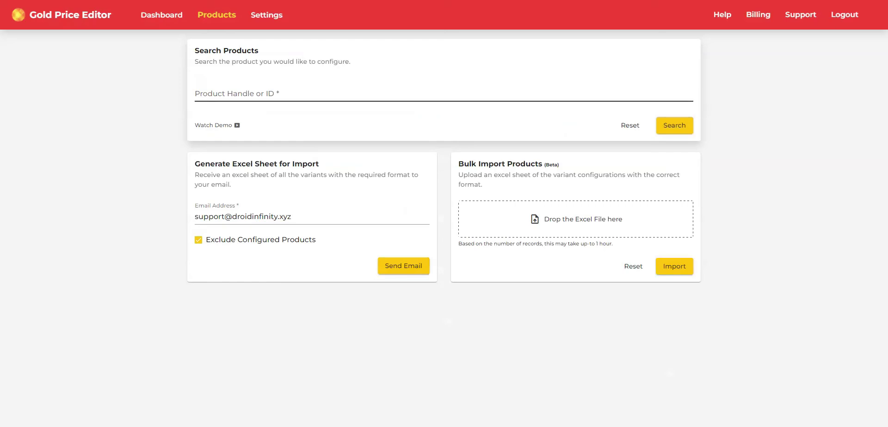
{"action": "left_click", "coordinate": [231, 94]}
{"action": "left_click", "coordinate": [231, 113]}
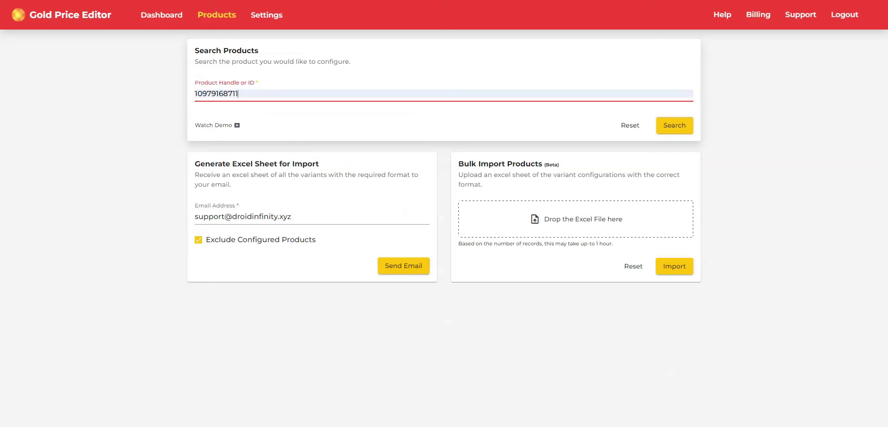
{"action": "left_click", "coordinate": [668, 131]}
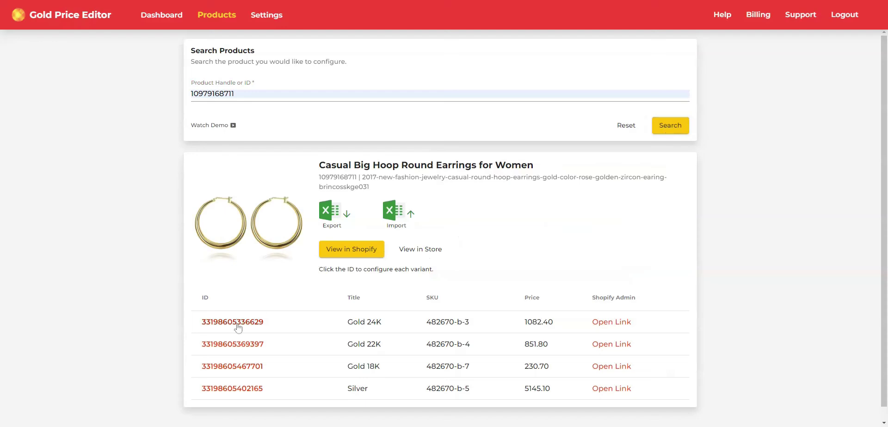
{"action": "left_click", "coordinate": [238, 323]}
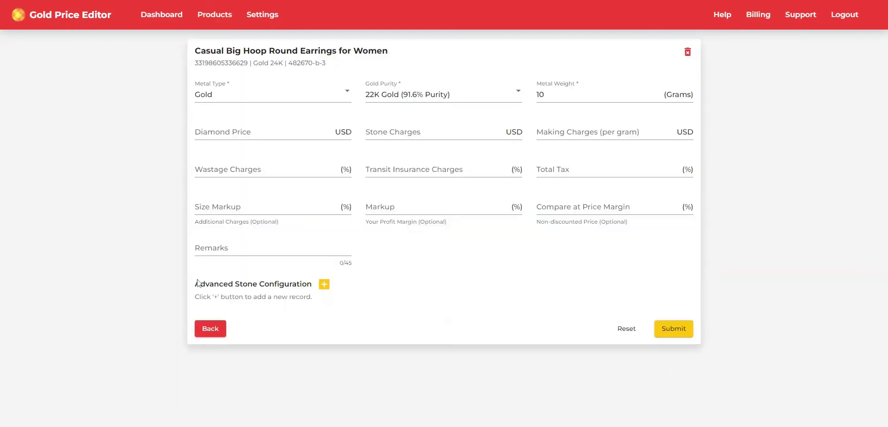
Step: Add an advanced stone configuration record for Diamond with pricing ID VVS-1, weight 1.52 carat and 100 stones
{"action": "left_click_drag", "start_coordinate": [197, 283], "coordinate": [312, 284]}
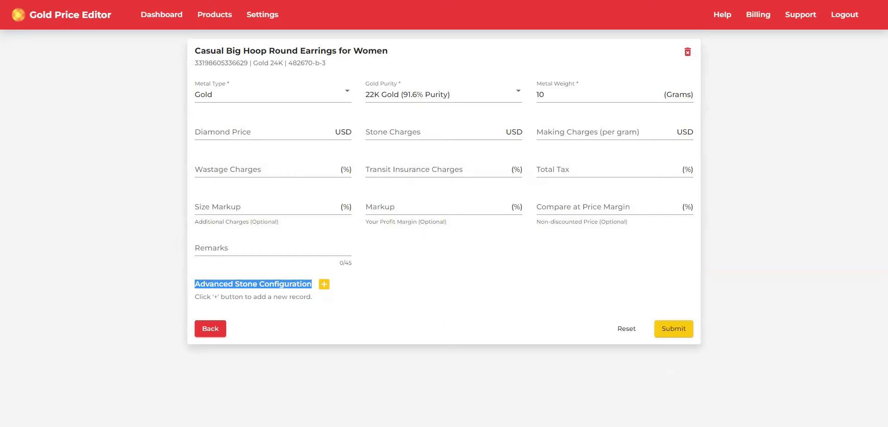
{"action": "left_click", "coordinate": [324, 285]}
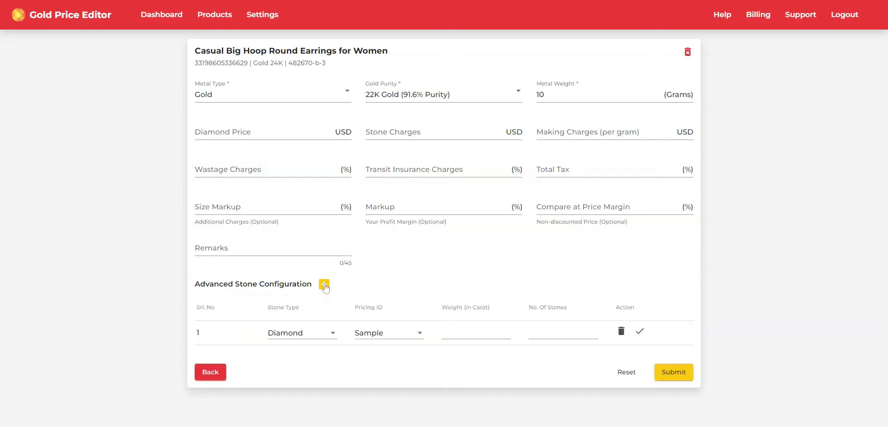
{"action": "left_click", "coordinate": [314, 334]}
{"action": "left_click", "coordinate": [371, 335]}
{"action": "left_click", "coordinate": [375, 334]}
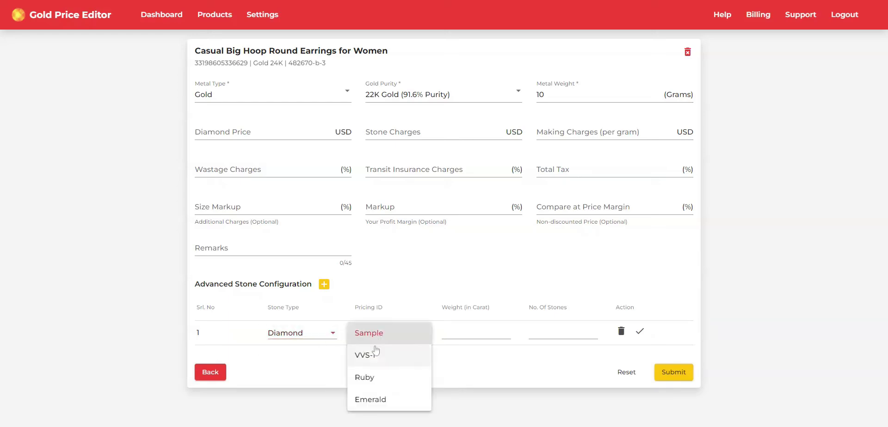
{"action": "left_click", "coordinate": [375, 353]}
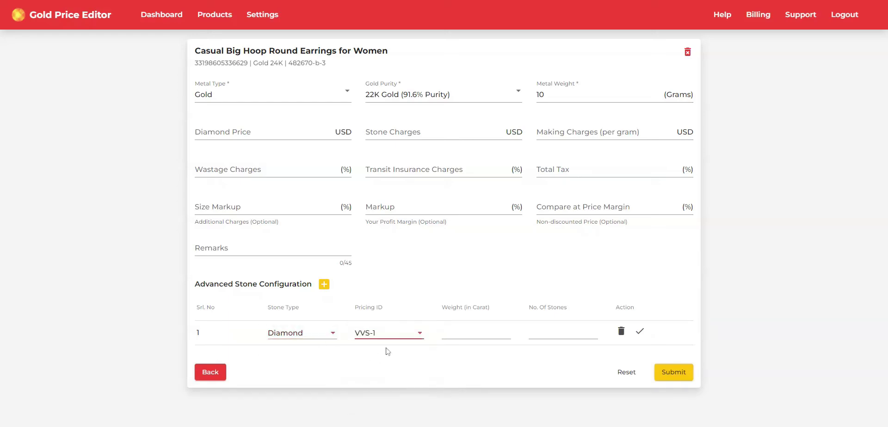
{"action": "left_click", "coordinate": [472, 334]}
{"action": "type", "text": "1.52"}
{"action": "left_click", "coordinate": [567, 330]}
{"action": "type", "text": "100"}
{"action": "left_click", "coordinate": [639, 332]}
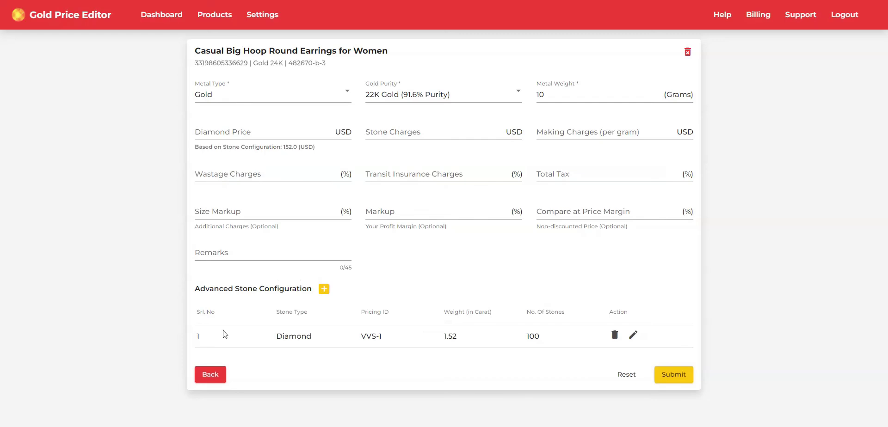
Step: Add a second advanced stone configuration record for Diamond with pricing ID VVS-1, weight 0.85 carat and 3 stones
{"action": "left_click", "coordinate": [324, 288]}
{"action": "left_click", "coordinate": [370, 360]}
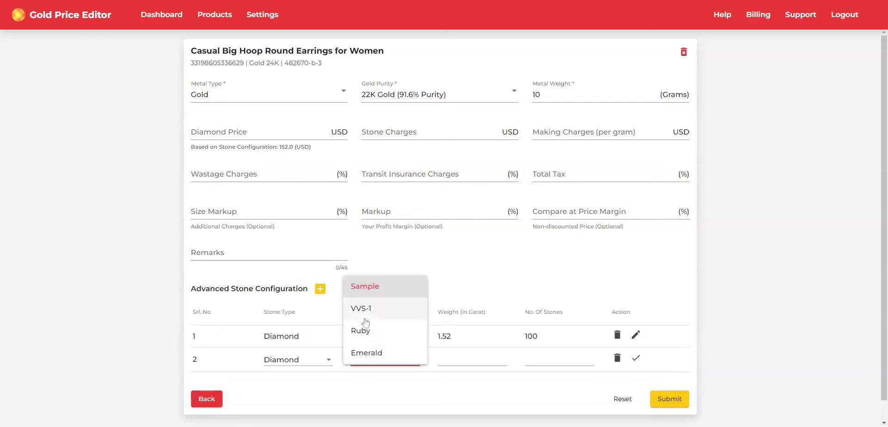
{"action": "left_click", "coordinate": [467, 359]}
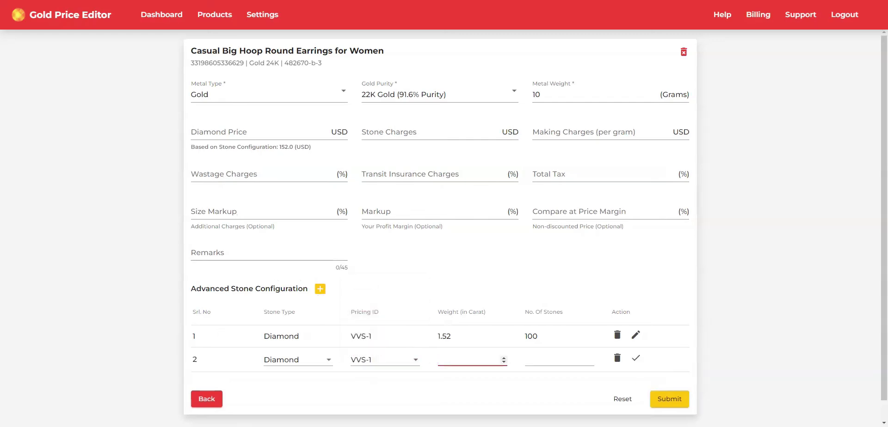
{"action": "type", "text": "0.85"}
{"action": "left_click", "coordinate": [526, 361]}
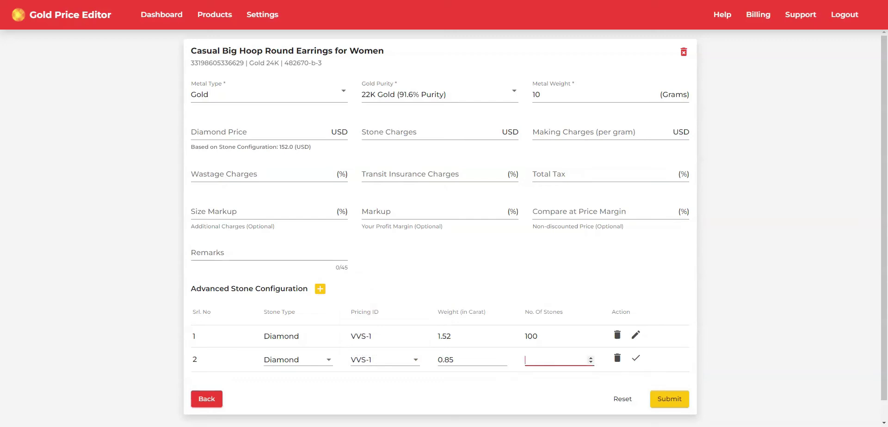
{"action": "type", "text": "3"}
{"action": "left_click", "coordinate": [634, 359]}
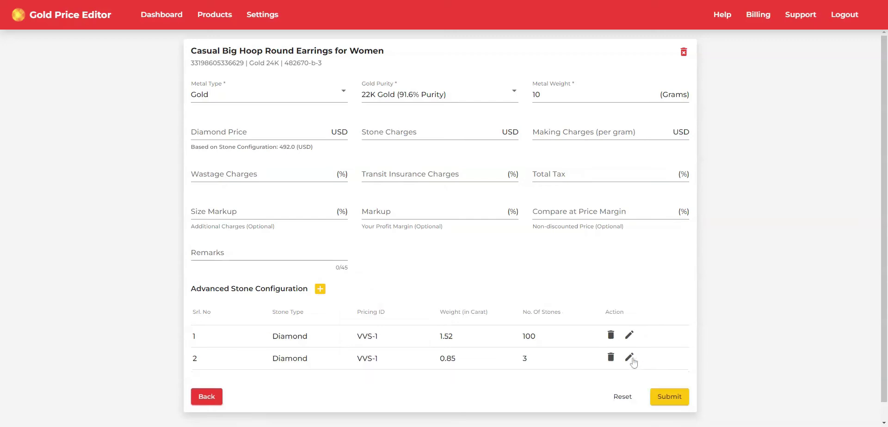
Step: Add a third advanced stone configuration record for Gemstone with pricing ID Ruby, weight 2.35 carat and 3 stones
{"action": "left_click", "coordinate": [320, 290]}
{"action": "left_click", "coordinate": [296, 382]}
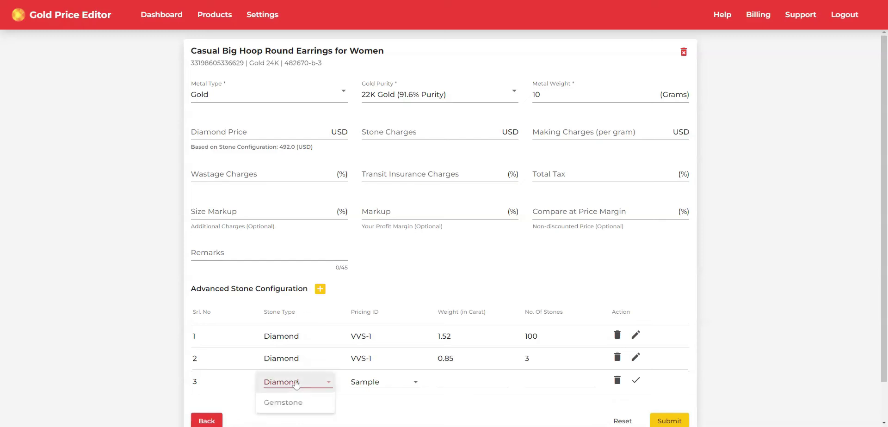
{"action": "left_click", "coordinate": [300, 401]}
{"action": "left_click", "coordinate": [384, 382]}
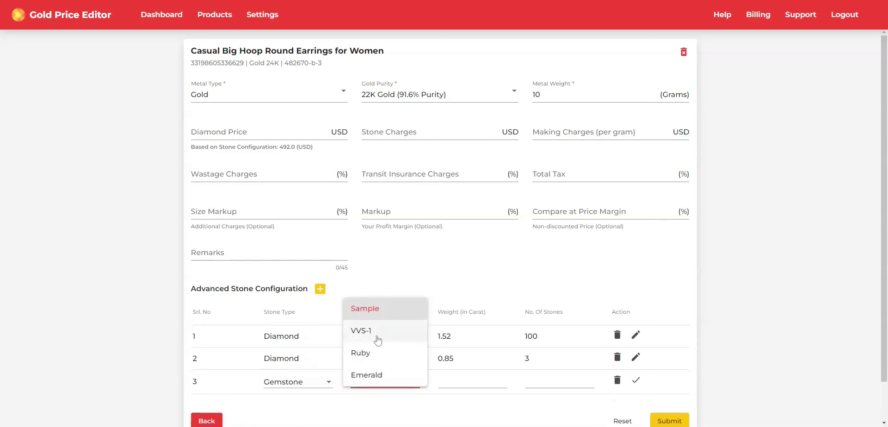
{"action": "left_click", "coordinate": [365, 352]}
{"action": "key", "text": "Tab"}
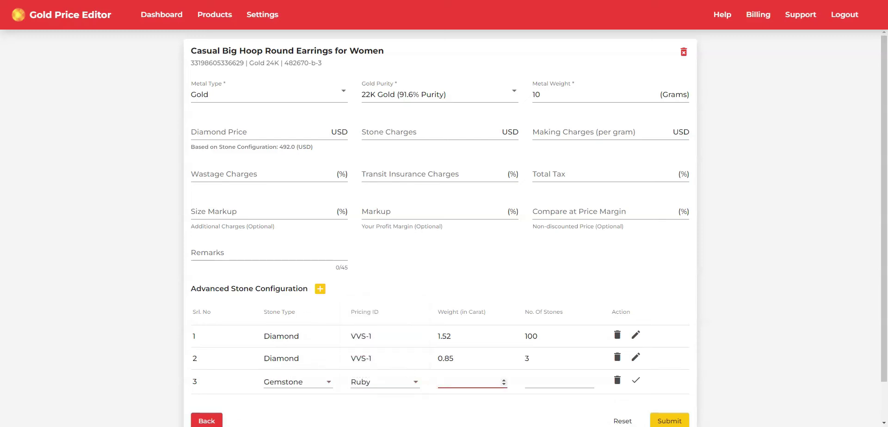
{"action": "type", "text": "2.35"}
{"action": "left_click", "coordinate": [555, 383]}
{"action": "type", "text": "3"}
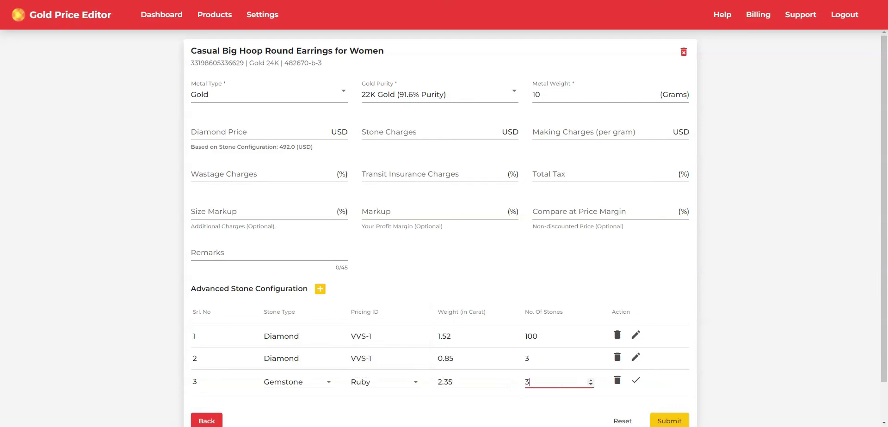
{"action": "left_click", "coordinate": [636, 380]}
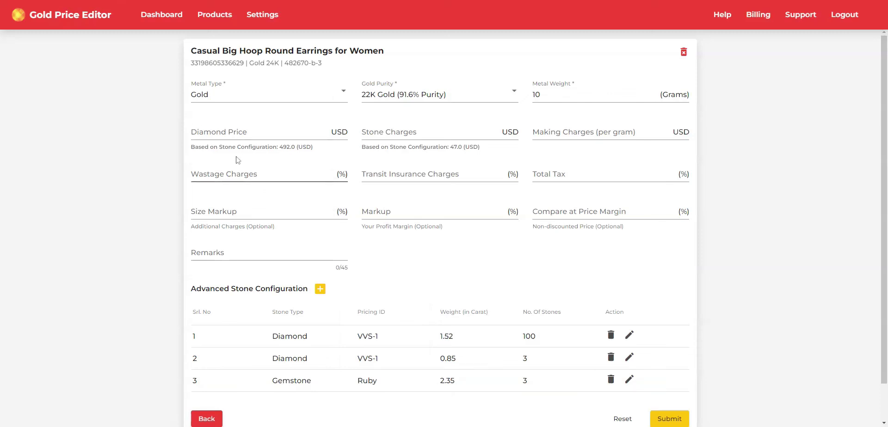
Step: Check the diamond price and stone charges based on the stone configuration, and submit the variant details
{"action": "left_click_drag", "start_coordinate": [191, 147], "coordinate": [490, 150]}
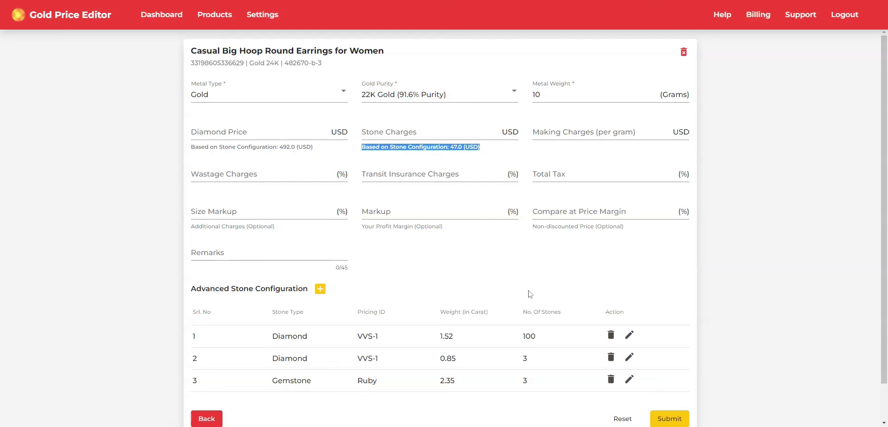
{"action": "scroll", "coordinate": [527, 296], "scroll_direction": "down", "scroll_amount": 1}
{"action": "left_click", "coordinate": [675, 377]}
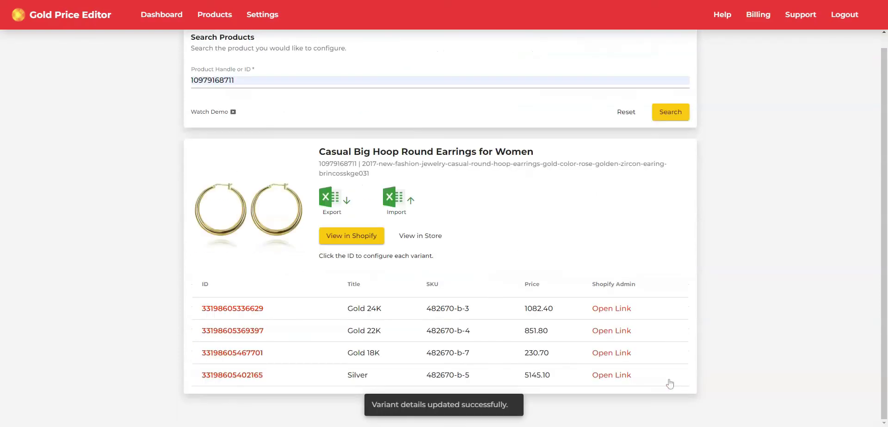
Step: Reset the product search to review the Bulk Import Products section, and return to the dashboard
{"action": "left_click", "coordinate": [624, 113]}
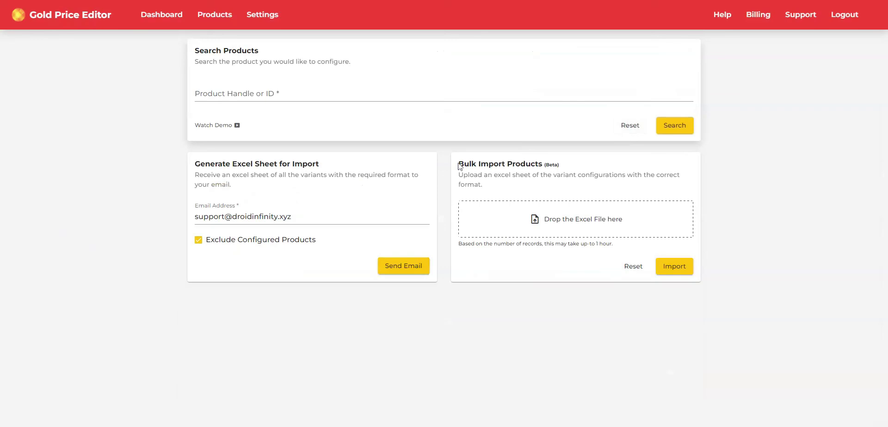
{"action": "left_click_drag", "start_coordinate": [459, 165], "coordinate": [544, 165]}
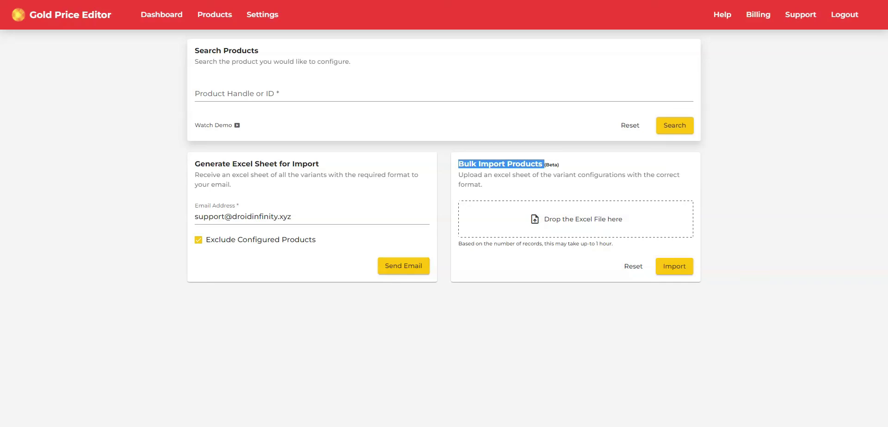
{"action": "left_click", "coordinate": [167, 18]}
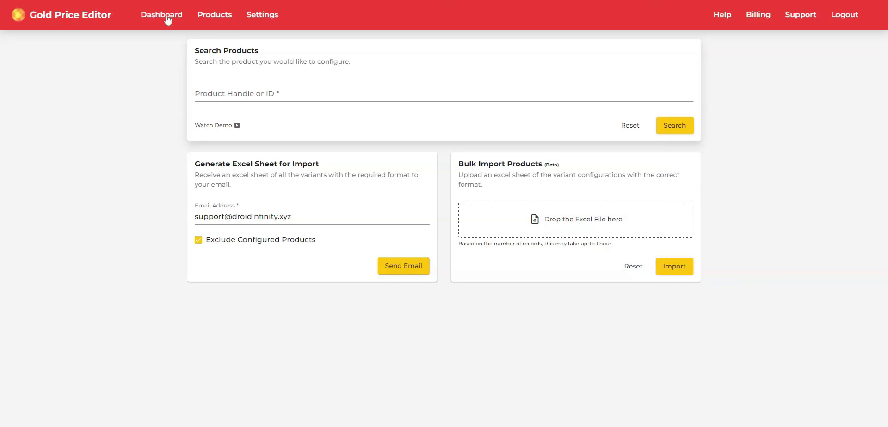